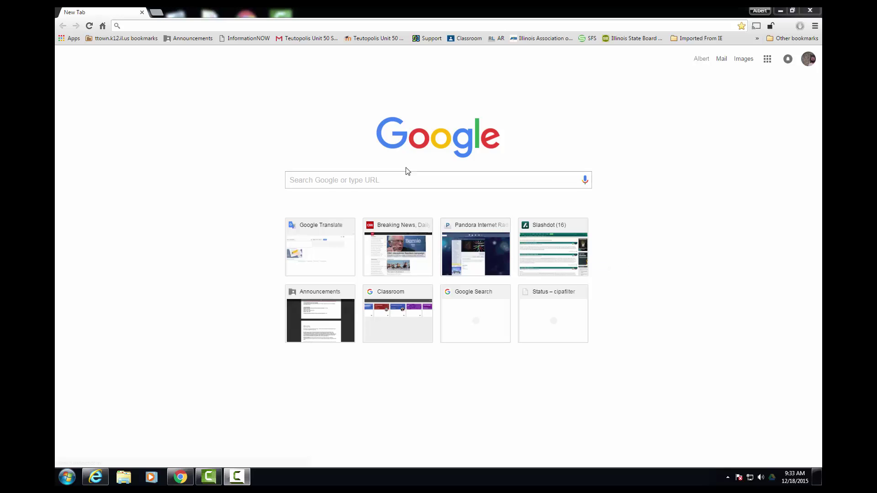
Search Google for 'snagit extension' and open the TechSmith Snagit Web Store page.
click(265, 27)
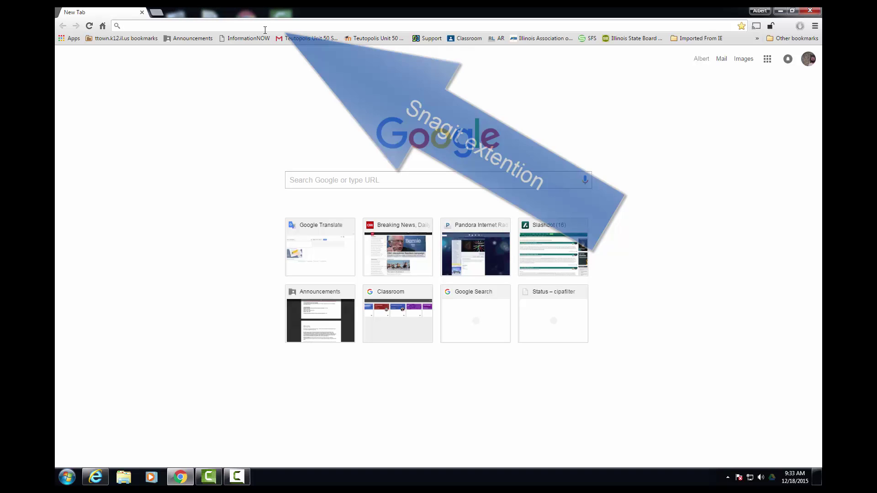
text(sna)
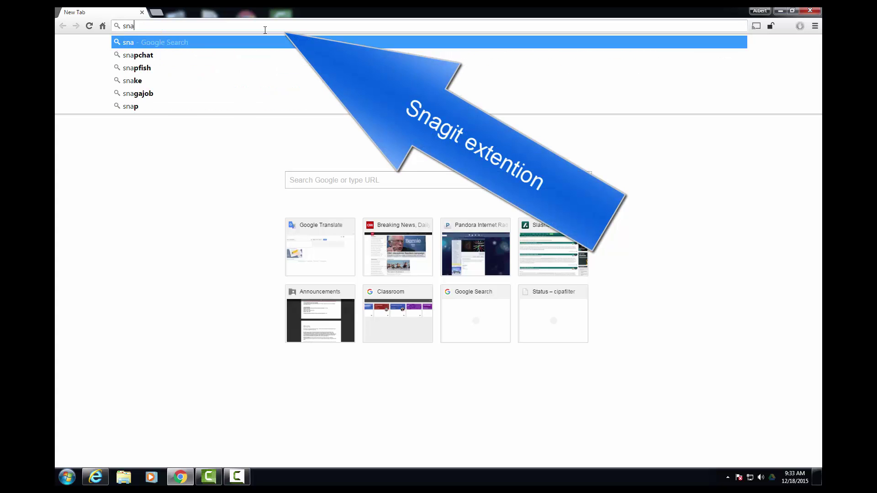
text(git )
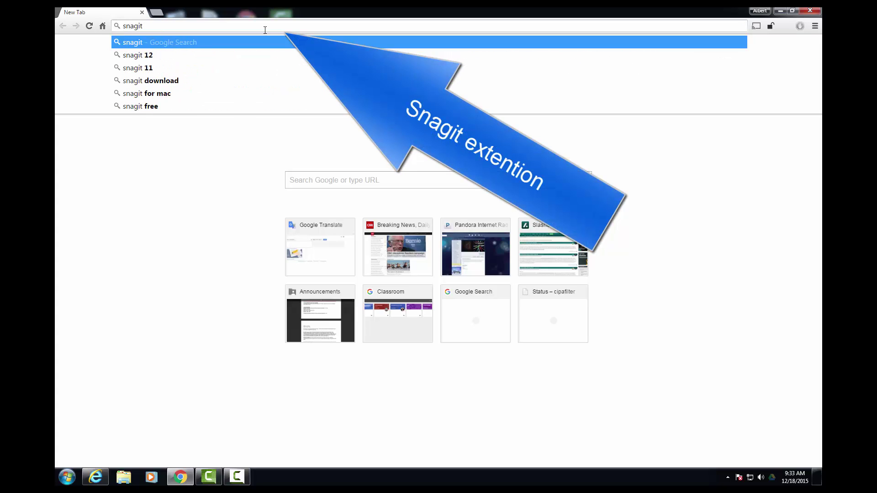
text(extension)
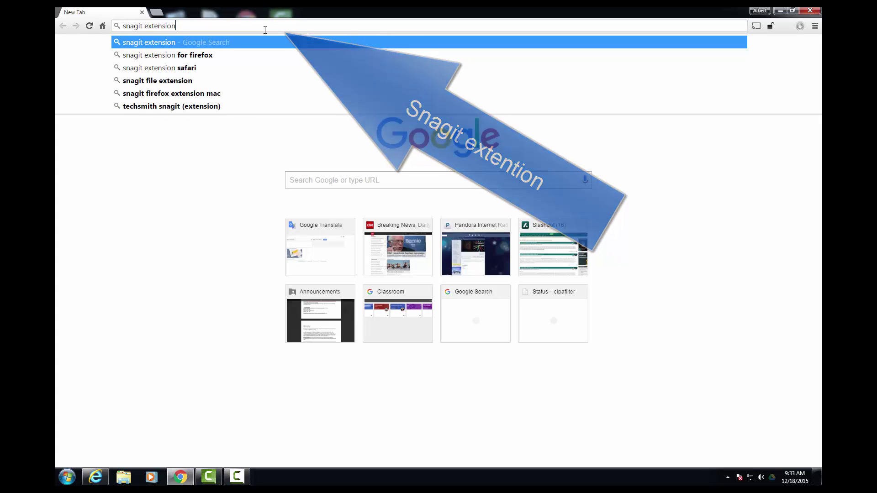
key(Return)
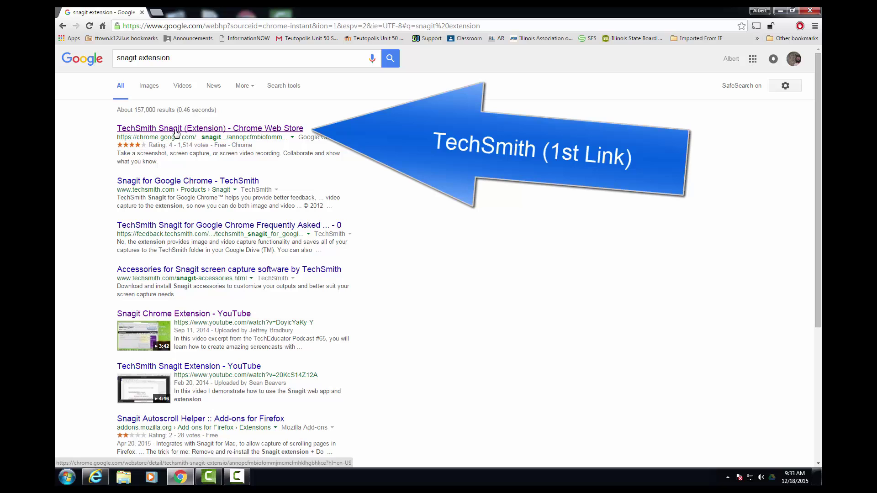
Add the TechSmith Snagit extension to Chrome, dismiss the low-disk notice, and close its listing.
click(210, 132)
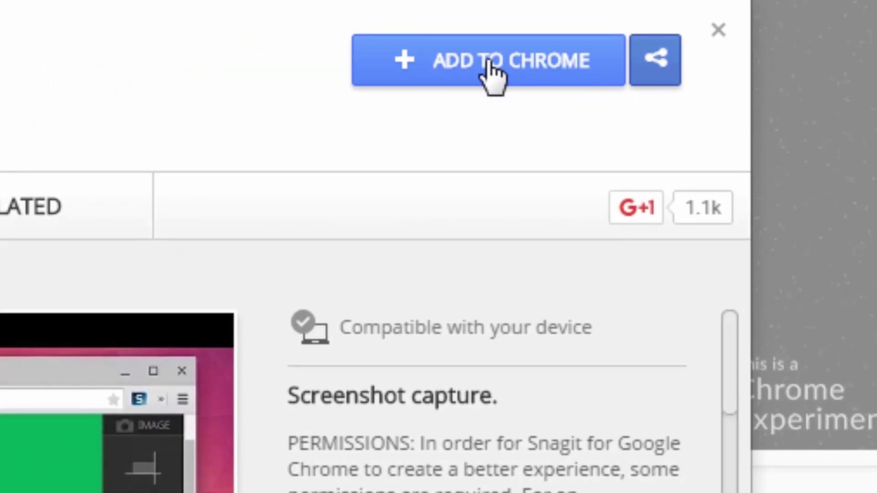
click(489, 74)
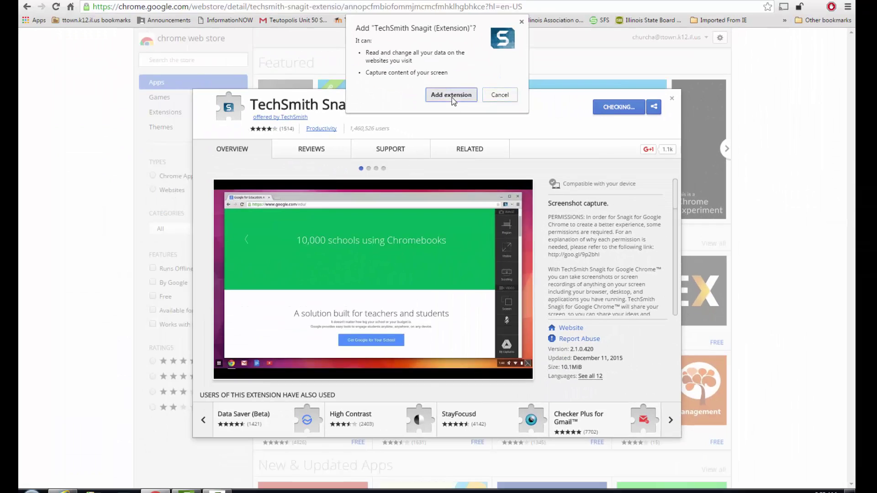
click(451, 97)
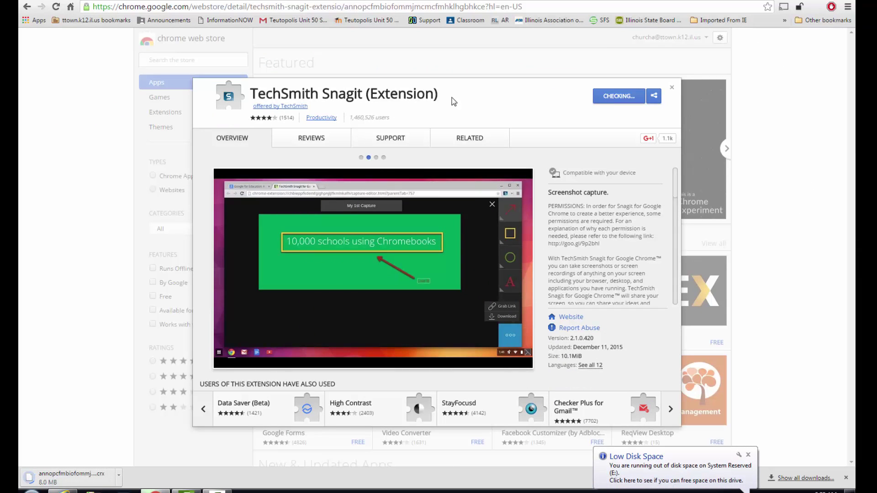
click(748, 455)
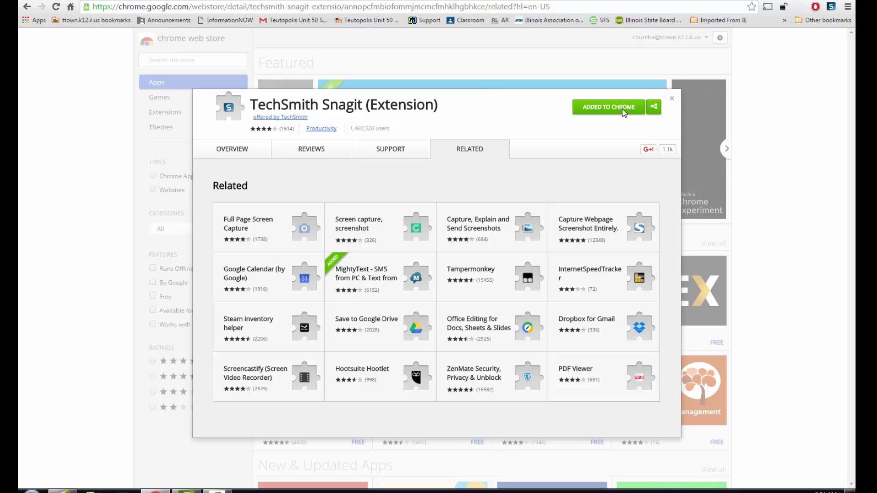
click(671, 98)
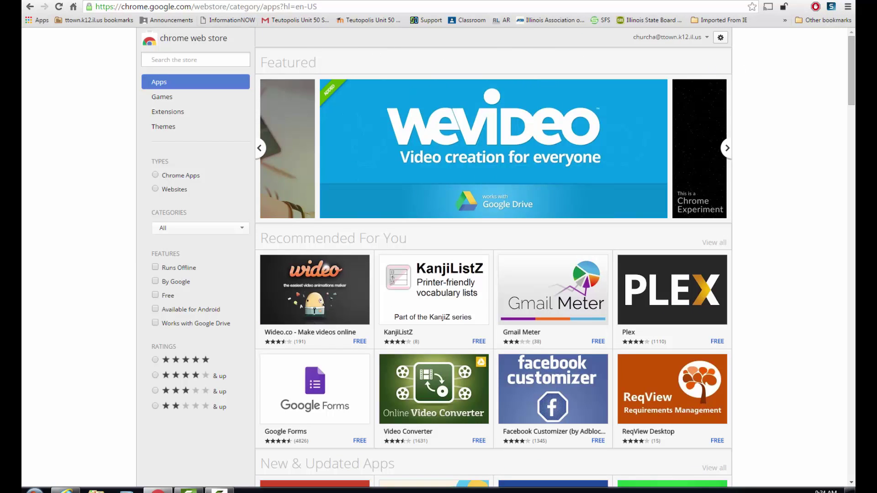
In a new tab, open the Questions / Answers deck from Drive and start presenting it.
key(ctrl+t)
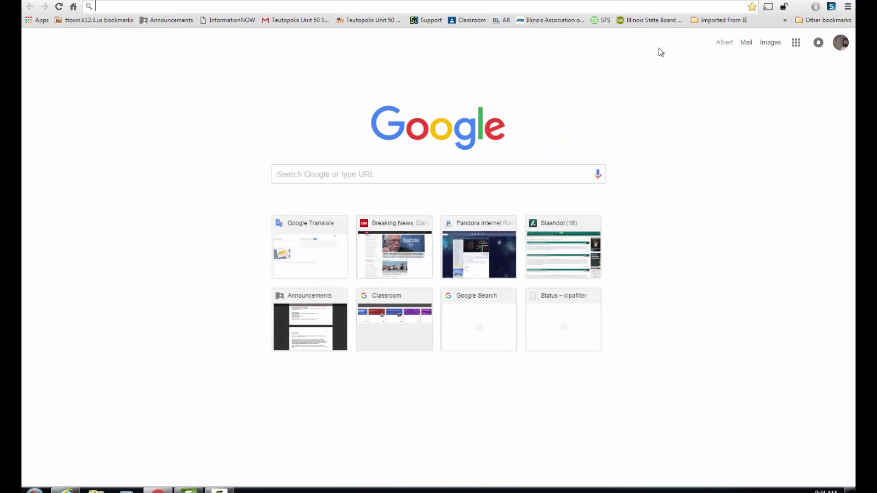
click(796, 43)
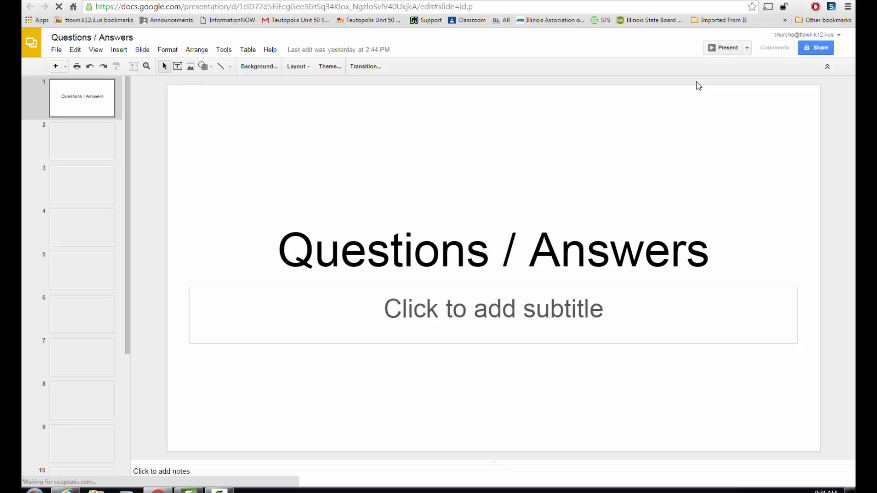
click(720, 50)
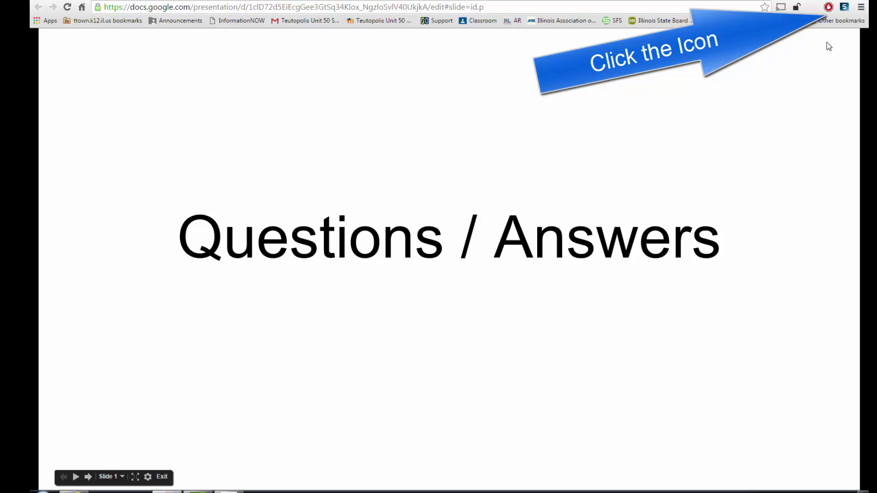
Open Snagit's capture options and turn on the microphone, granting Chrome microphone access.
click(845, 9)
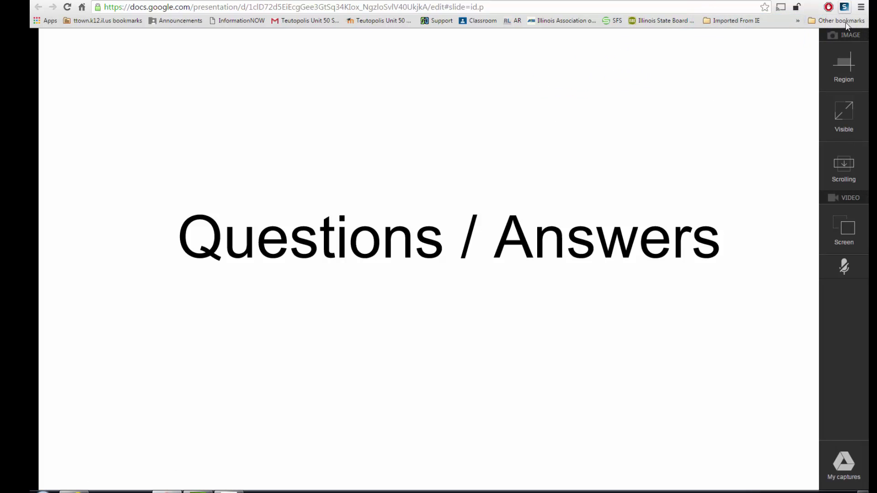
click(845, 267)
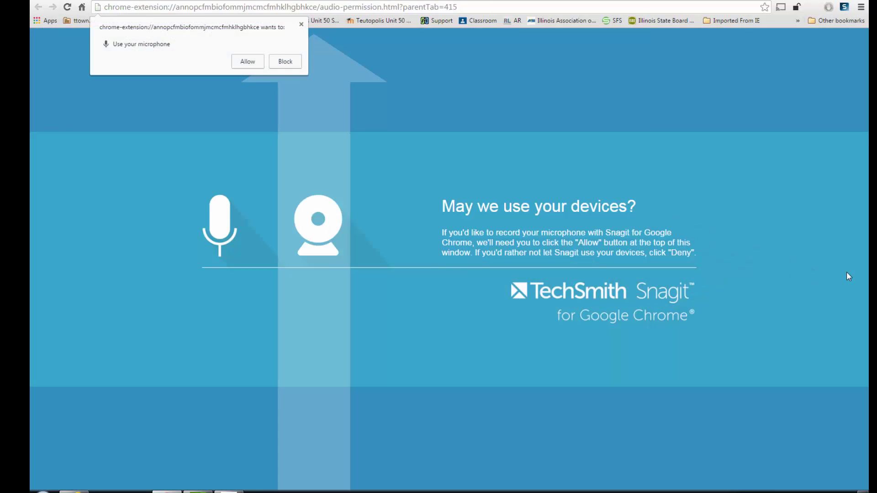
click(244, 62)
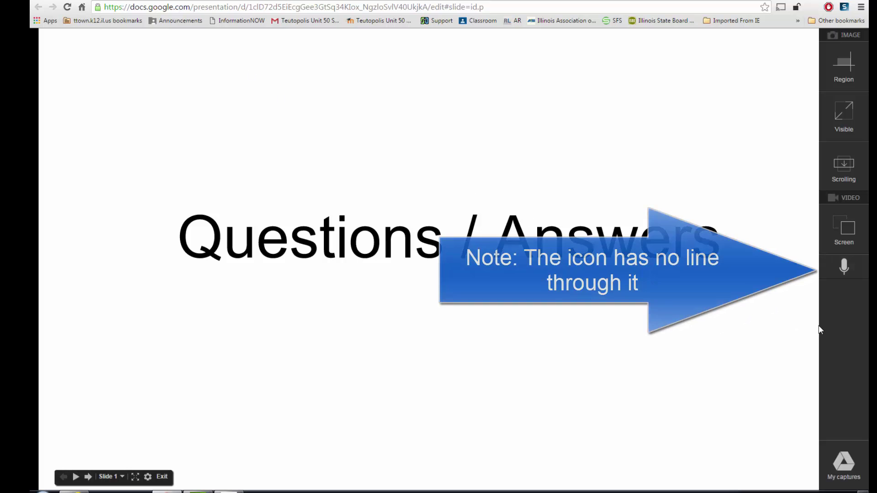
Start a Snagit screen recording of the presentation tab.
click(849, 240)
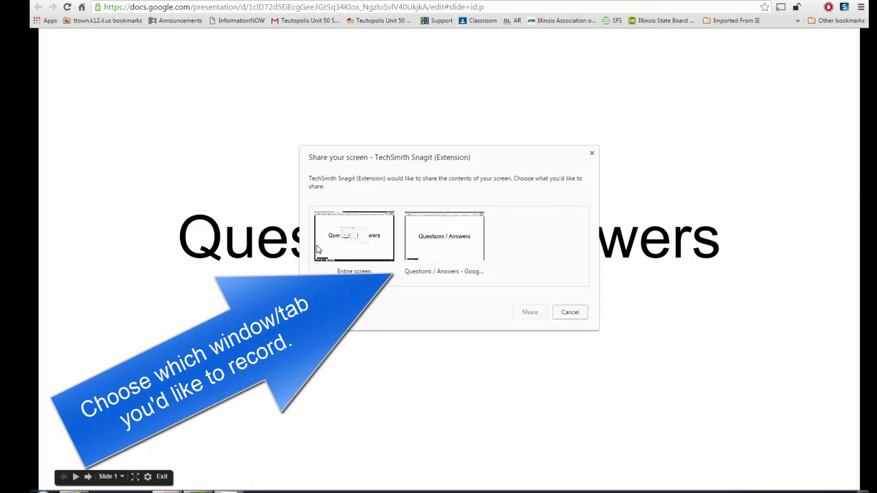
click(449, 251)
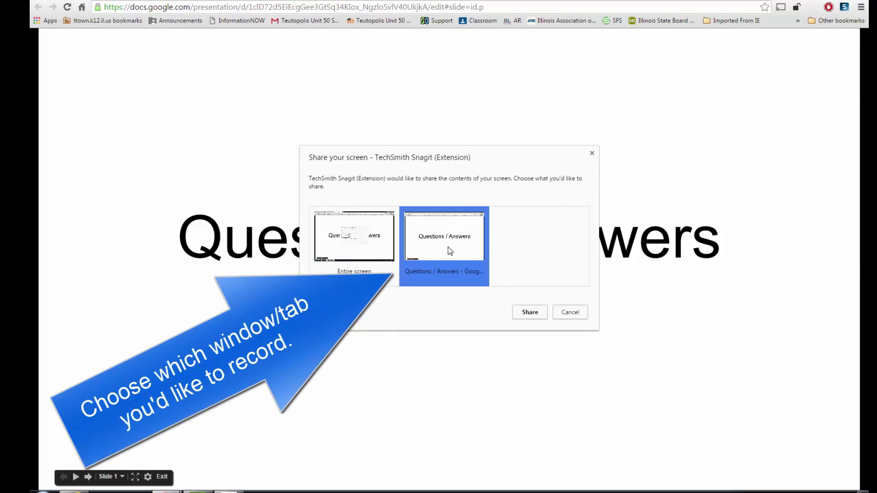
click(529, 313)
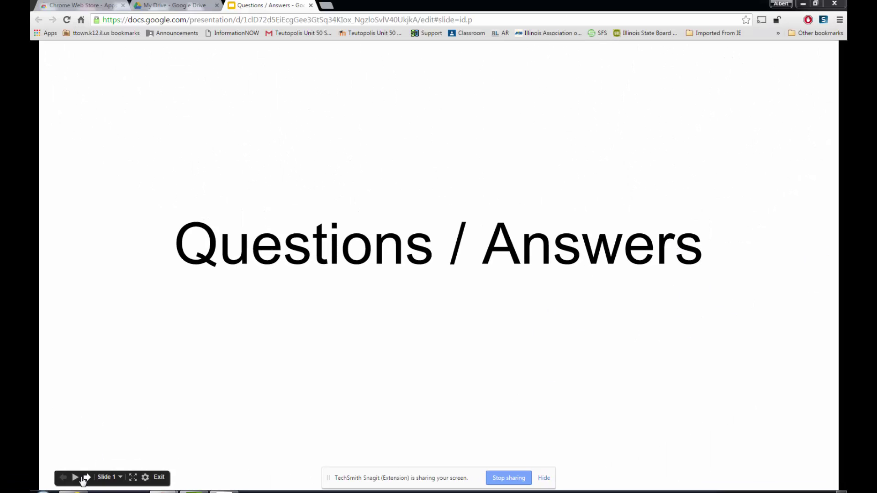
Advance through the slides to the last one while recording.
click(87, 478)
click(88, 477)
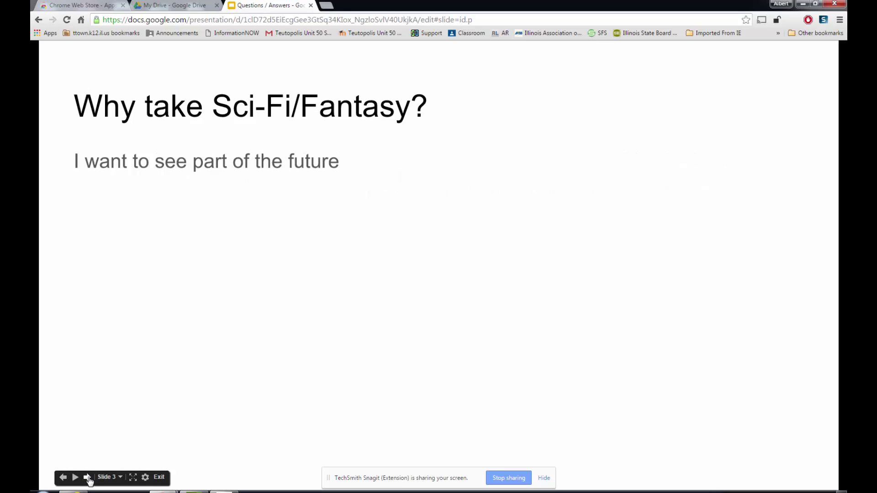
double_click(88, 478)
double_click(86, 477)
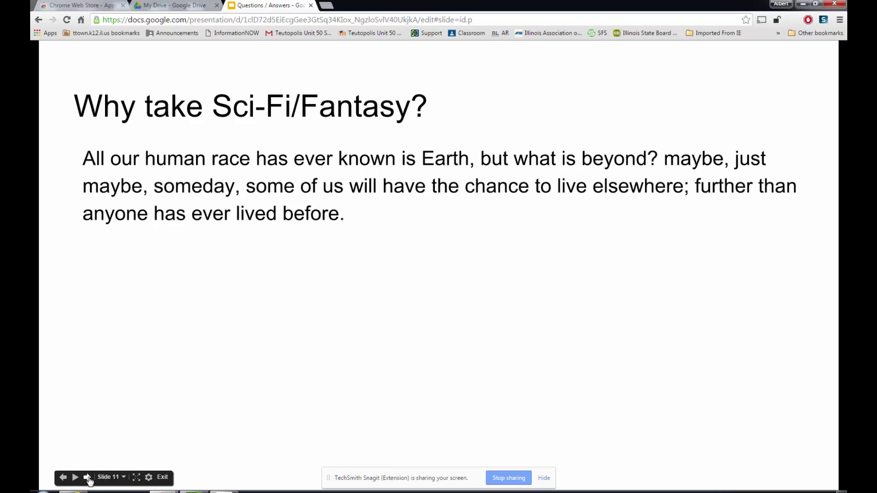
double_click(87, 478)
click(87, 477)
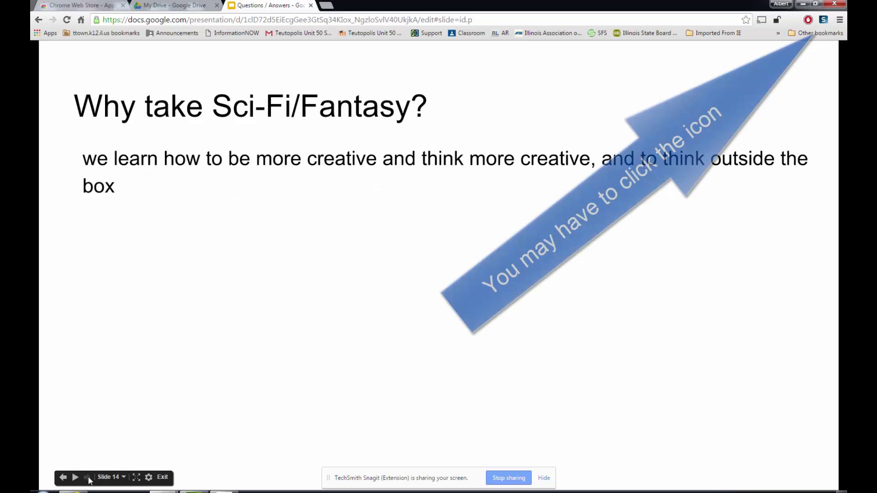
Stop recording, allow Snagit to manage short URLs, then briefly play and pause the video.
click(508, 478)
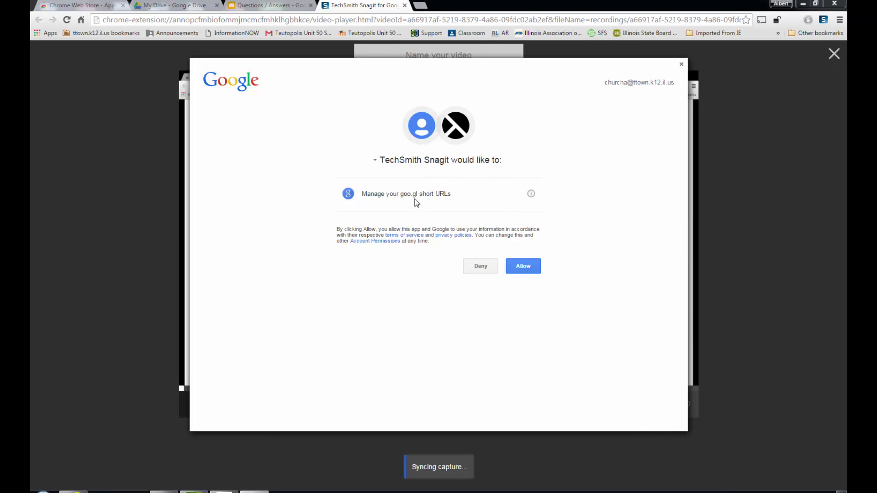
click(528, 267)
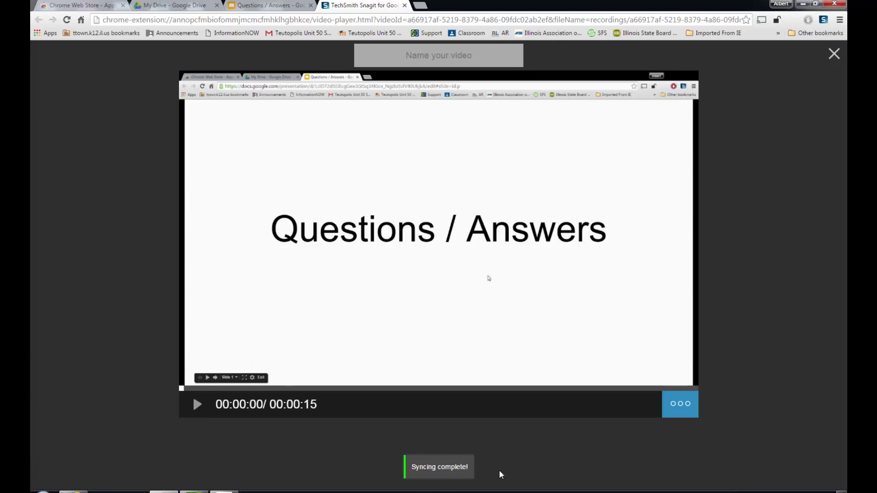
click(199, 410)
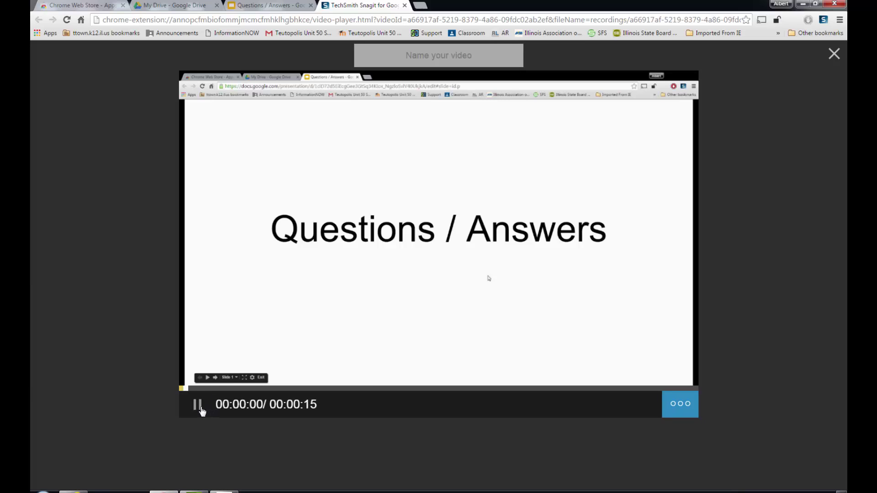
click(197, 406)
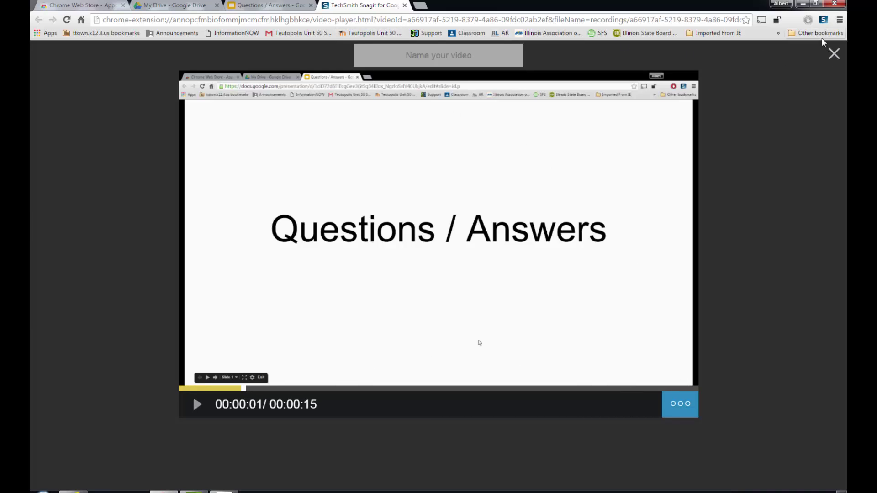
Open Drive's TechSmith folder in a new tab showing Untitled video.avi, then return to Snagit.
click(419, 6)
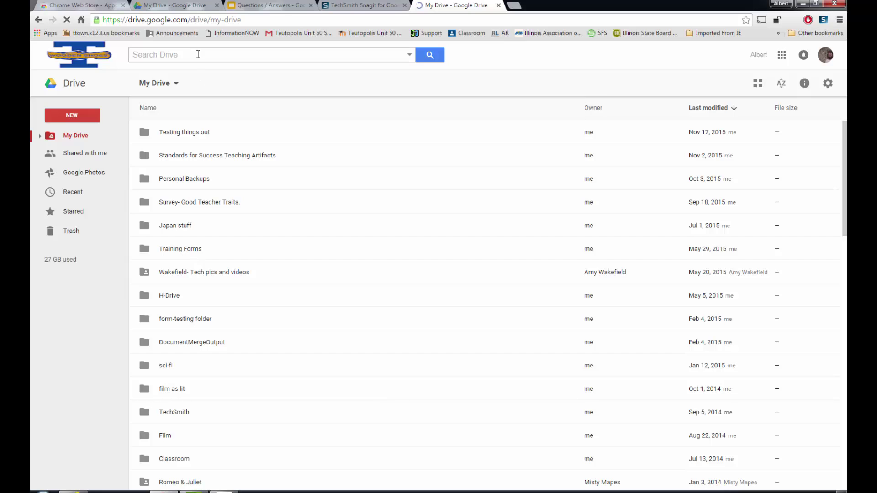
double_click(186, 413)
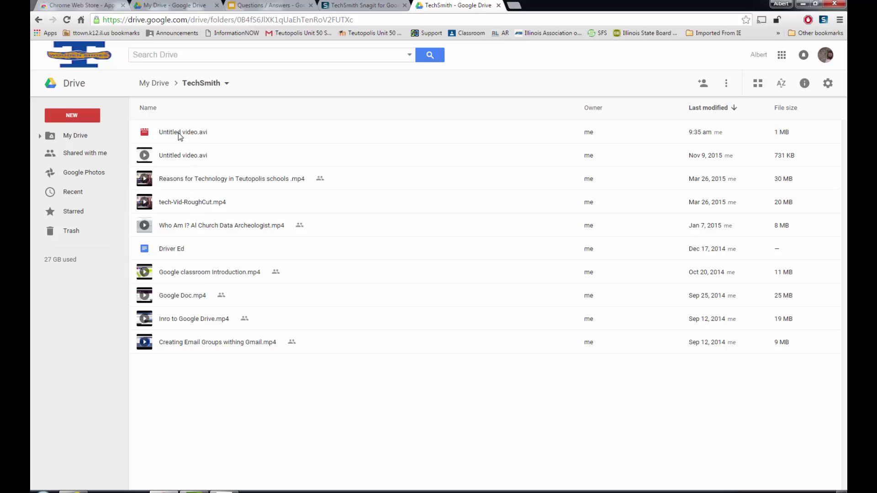
click(356, 11)
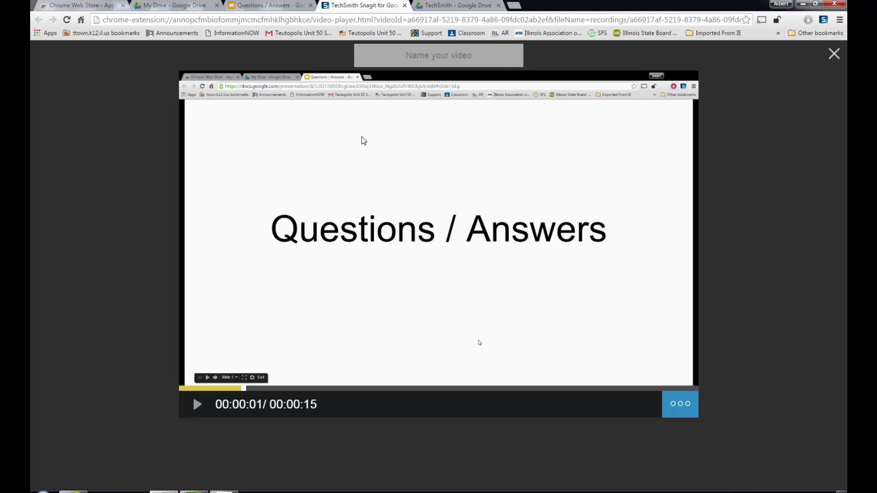
Name the video 'This is a test' and switch to the Drive TechSmith folder tab.
click(439, 56)
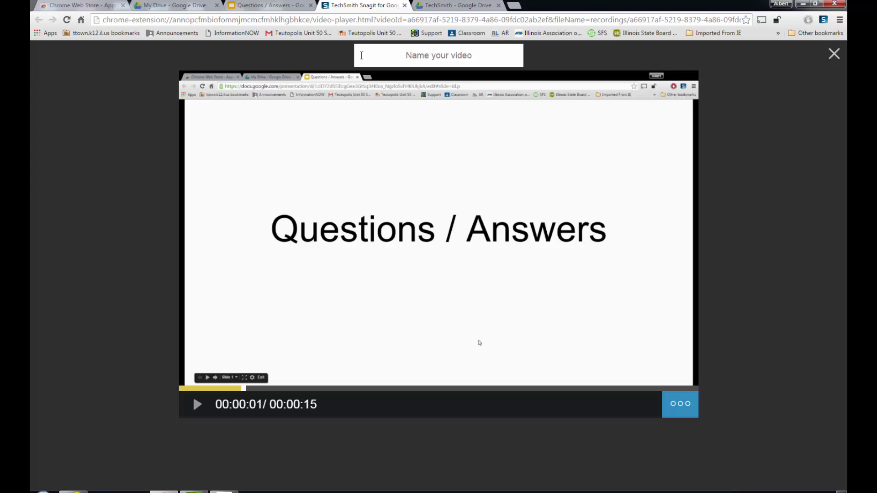
text(This)
text( is a test)
key(Return)
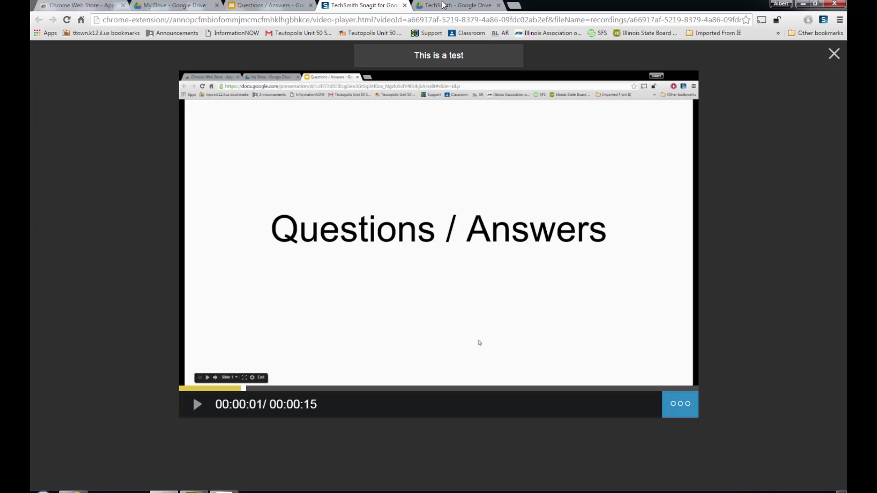
click(443, 5)
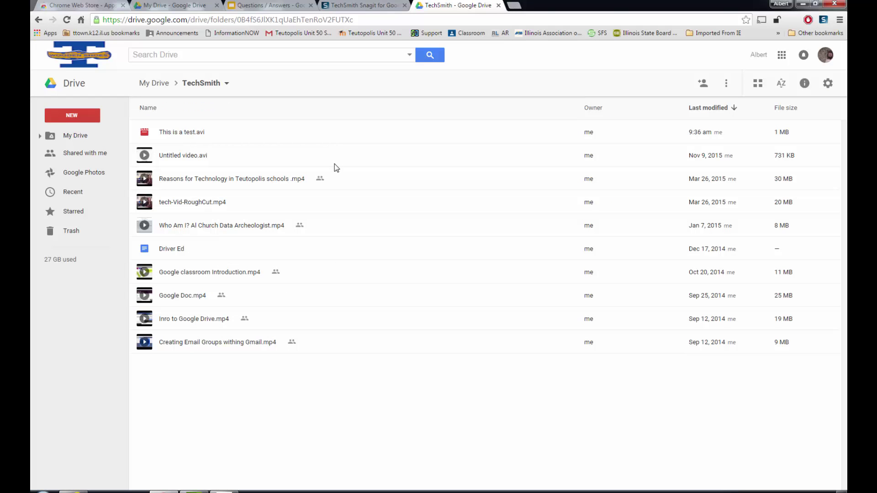
Reload the Drive folder, select 'This is a test.avi', and go back to the Snagit player.
key(F5)
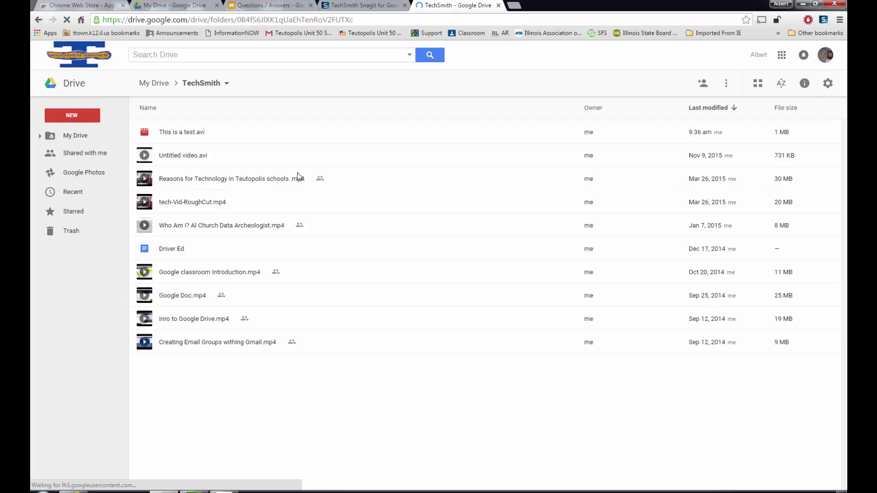
click(185, 133)
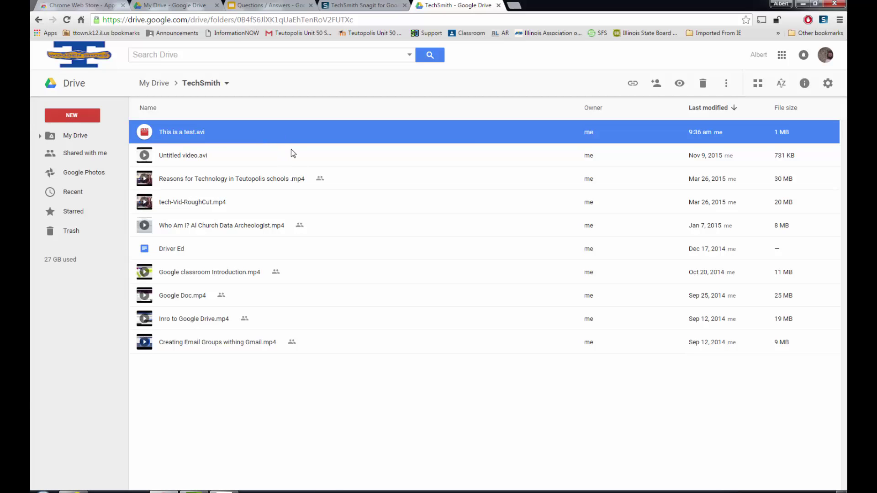
click(372, 7)
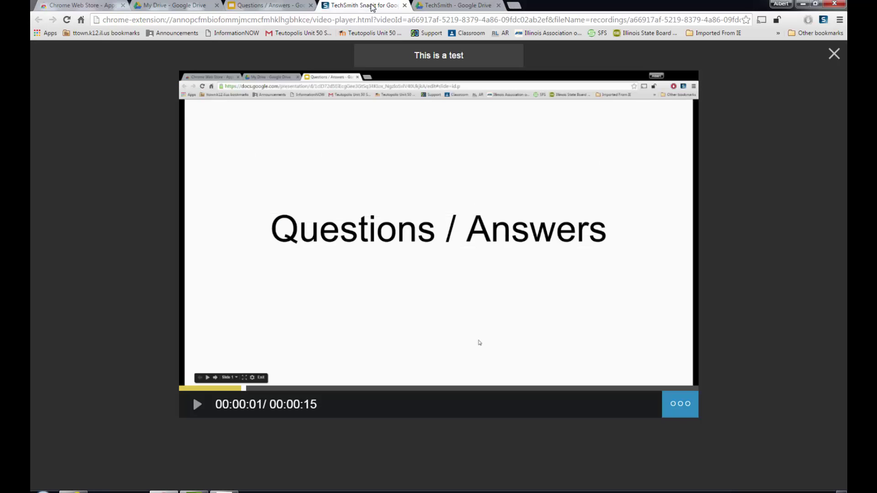